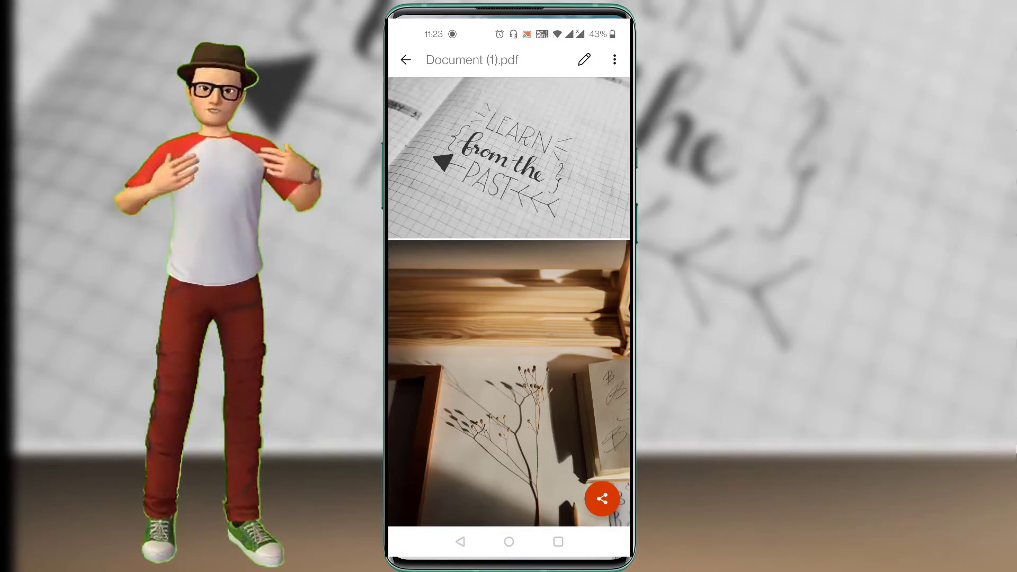
# Step: Scroll through Google Play to find the Microsoft Office: Word, Excel, PowerPoint & More listing
pyautogui.moveTo(461, 314); pyautogui.dragTo(440, 256)
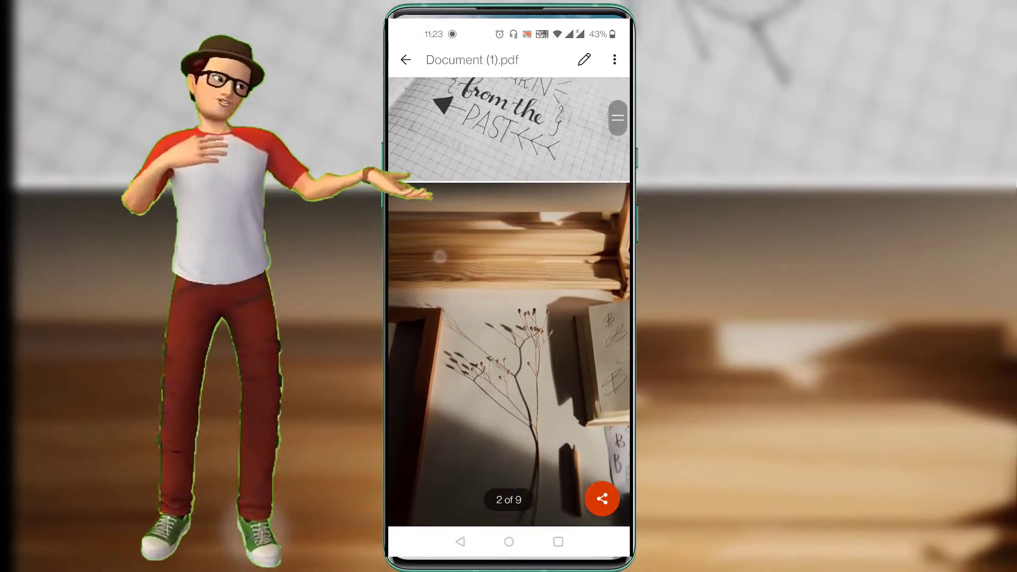
pyautogui.moveTo(449, 295); pyautogui.dragTo(398, 198)
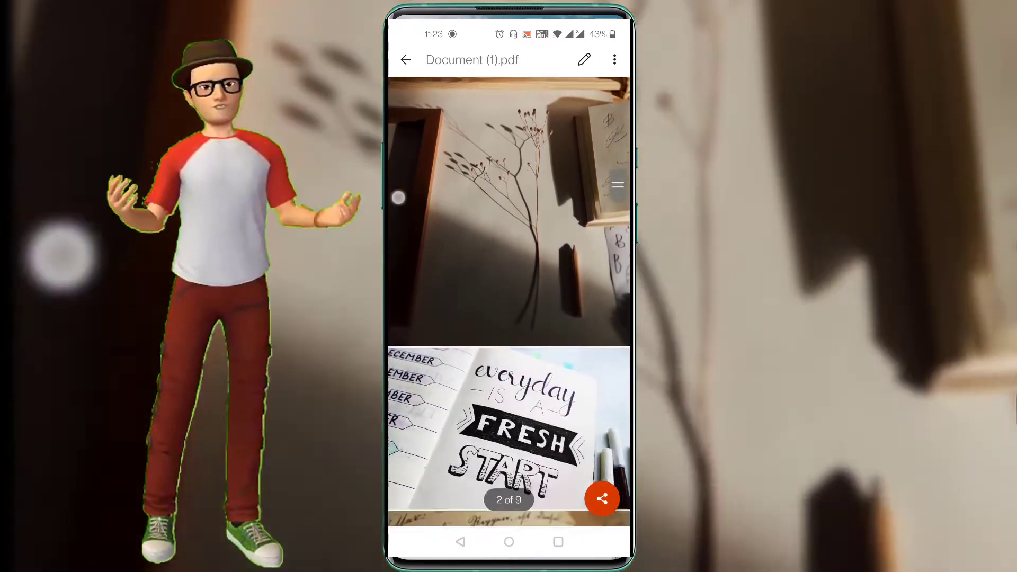
pyautogui.moveTo(454, 317); pyautogui.dragTo(409, 216)
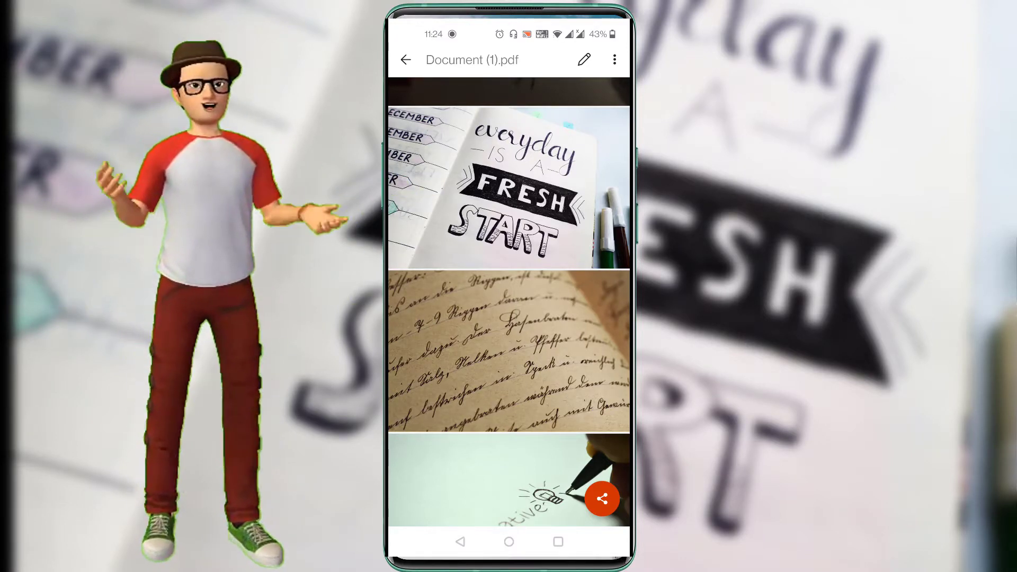
pyautogui.scroll(-2, 508, 297)
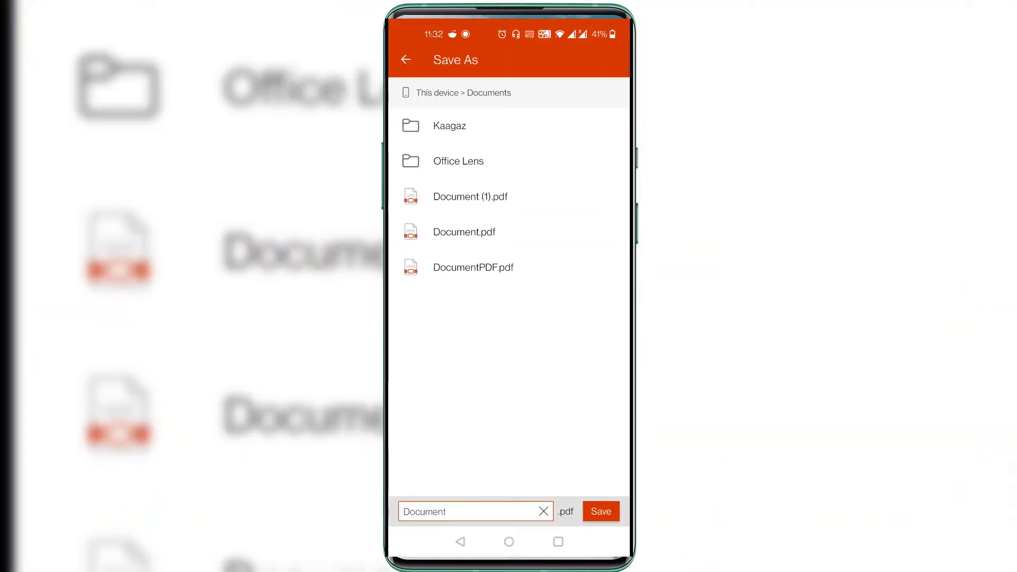
# Step: Append 'one' to the file name 'Document' and save it as Documentone.pdf
pyautogui.write('one')
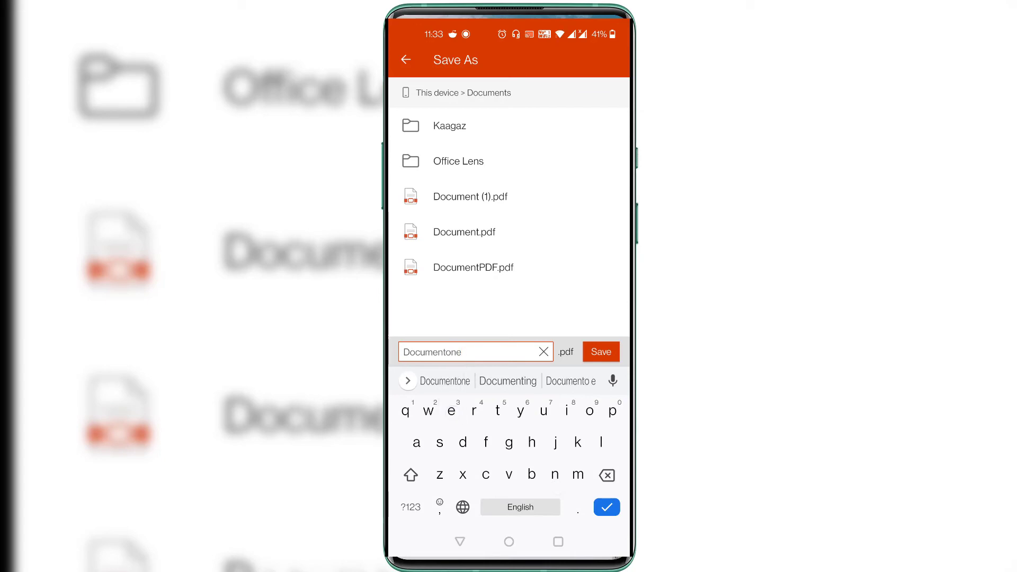
pyautogui.click(601, 352)
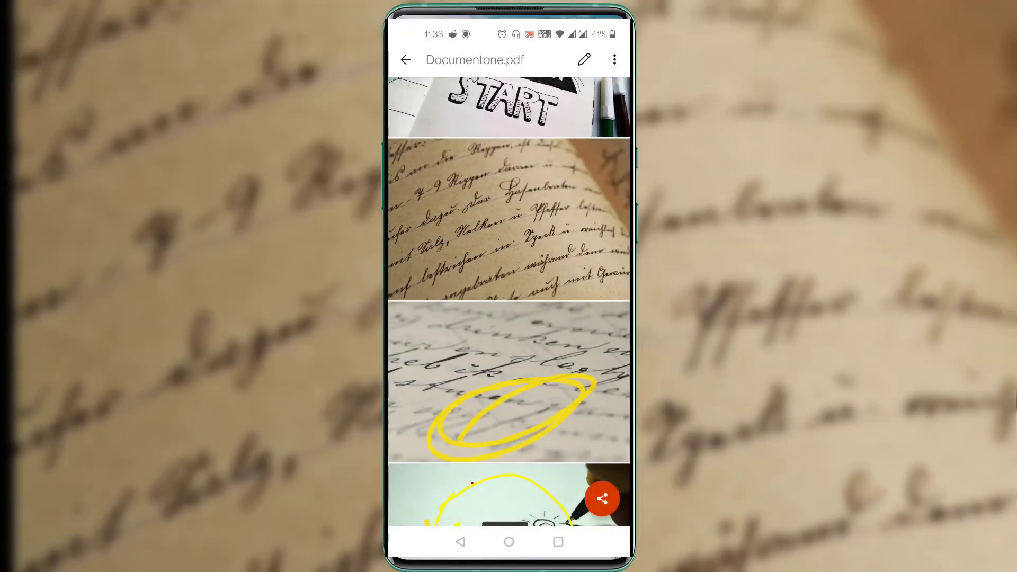